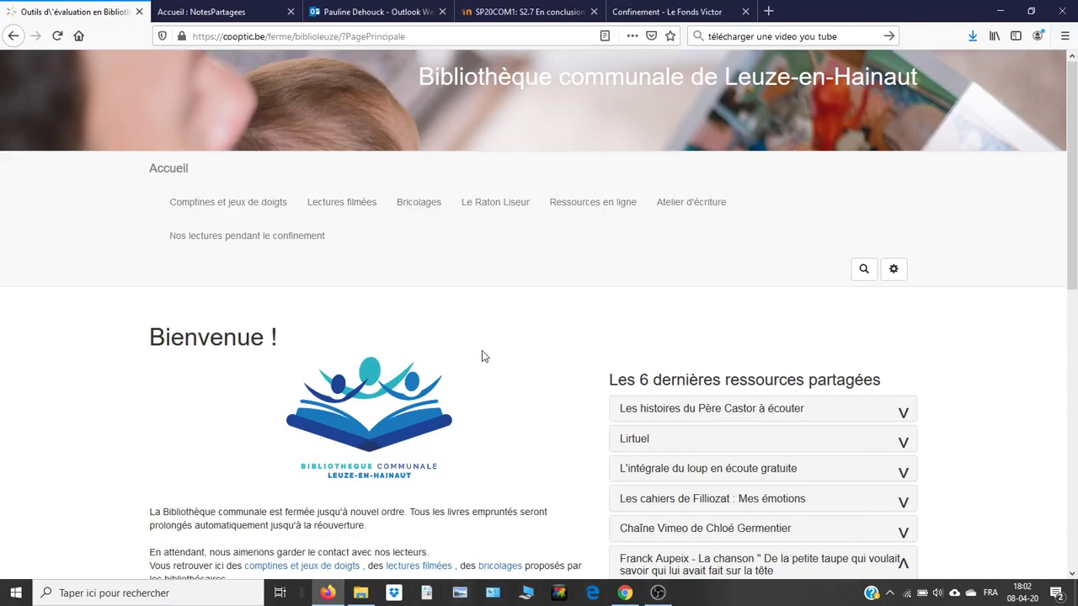
Step: Open the library site's Ressources en ligne page and look over its resource list and entry form
click(555, 216)
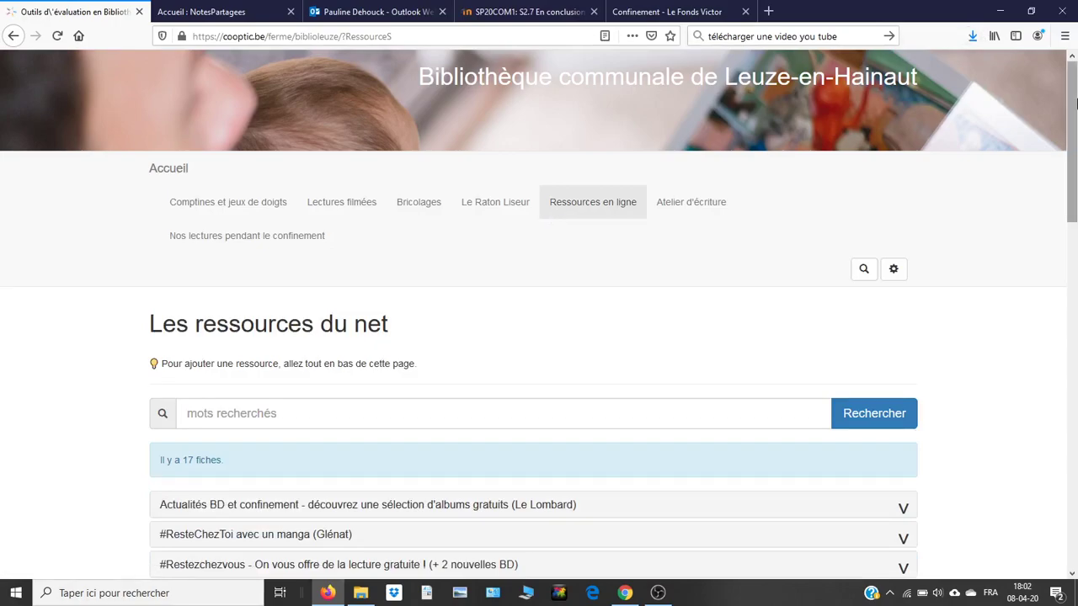
drag(1075, 102, 1076, 288)
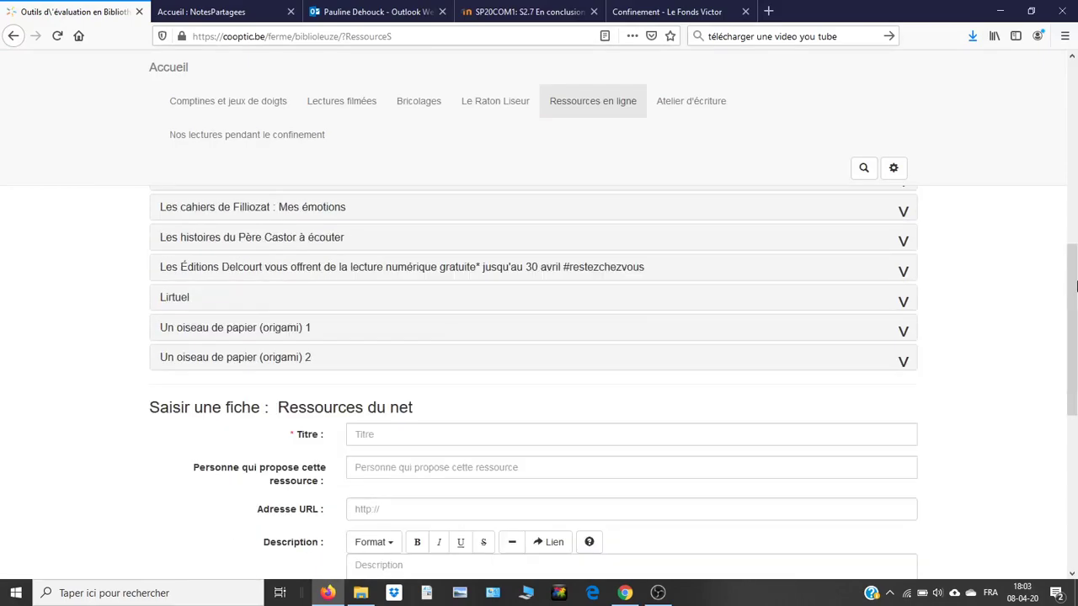
drag(1075, 288, 1075, 78)
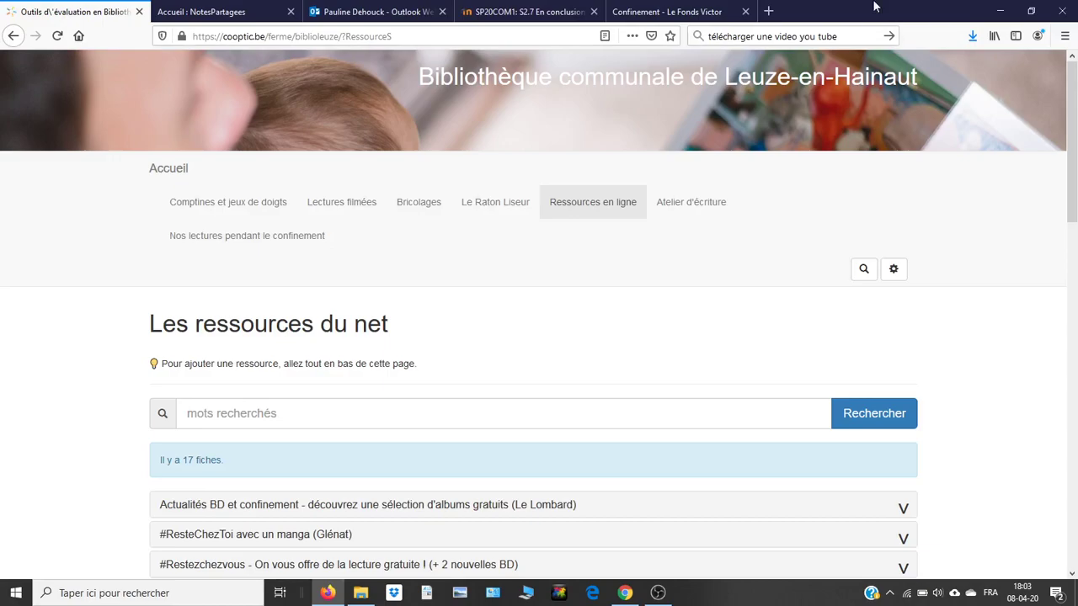
Step: Switch to the Fonds Victor Confinement page and look through its daily short-story reading videos
click(674, 11)
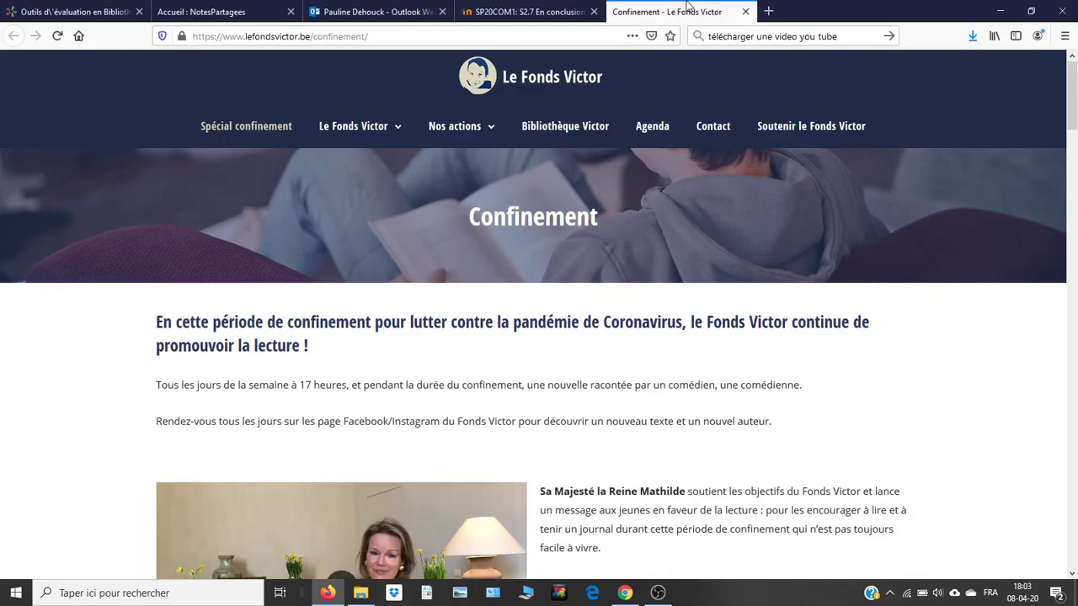
key(Down)
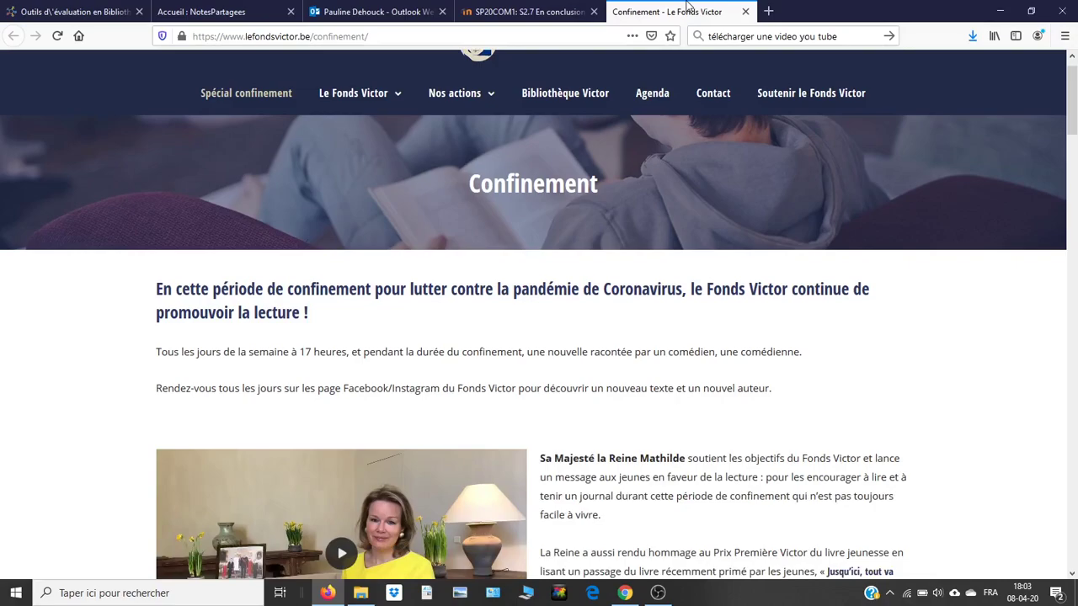
key(Down)
key(Down)
key(Down)
key(Down)
key(Down)
key(Down)
key(Down)
key(Down)
key(Down)
key(Down)
key(Down)
key(Down)
key(Down)
key(Down)
key(Down)
key(Down)
key(Down)
key(Down)
key(Down)
key(Down)
key(Down)
key(Down)
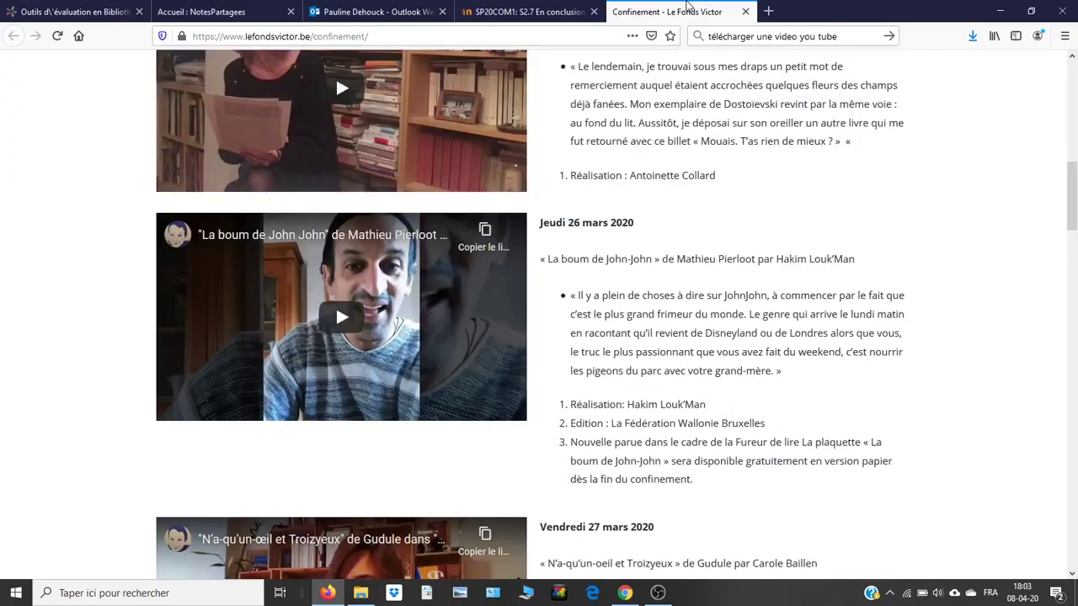
key(Up)
key(Up)
key(Up)
key(Up)
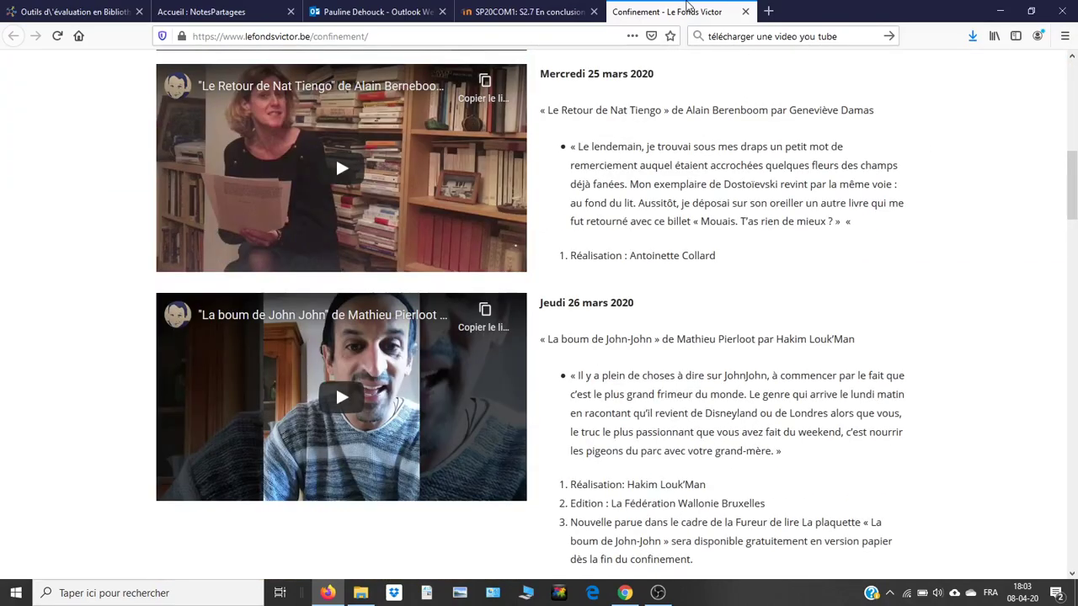
key(Down)
key(Down)
key(Down)
key(Down)
key(Down)
key(Down)
key(Down)
key(Down)
key(Down)
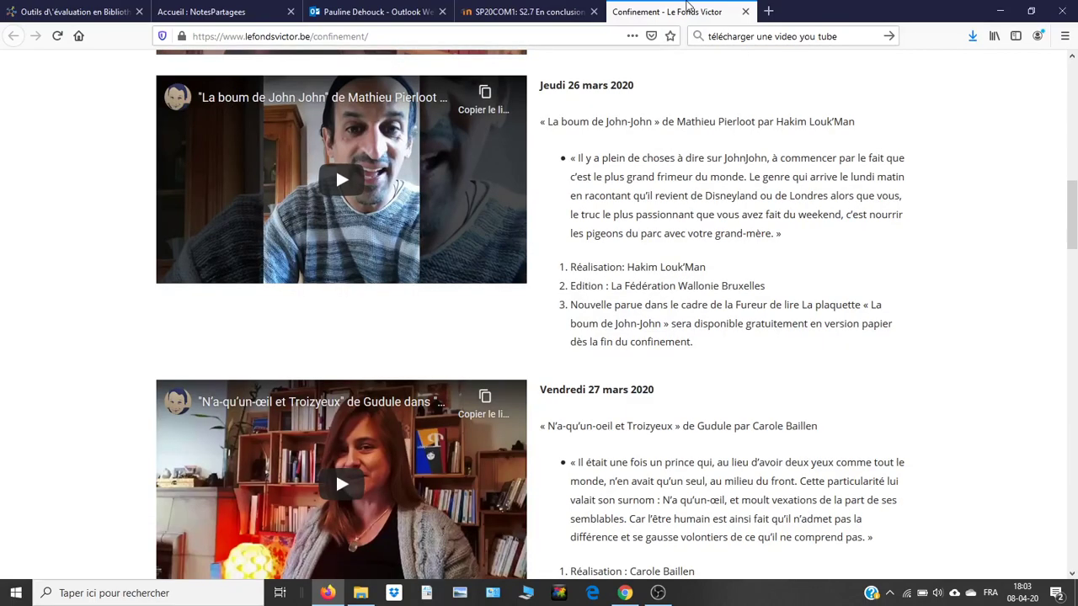
key(Down)
key(Down)
key(Down)
key(Down)
key(Down)
key(Down)
key(Down)
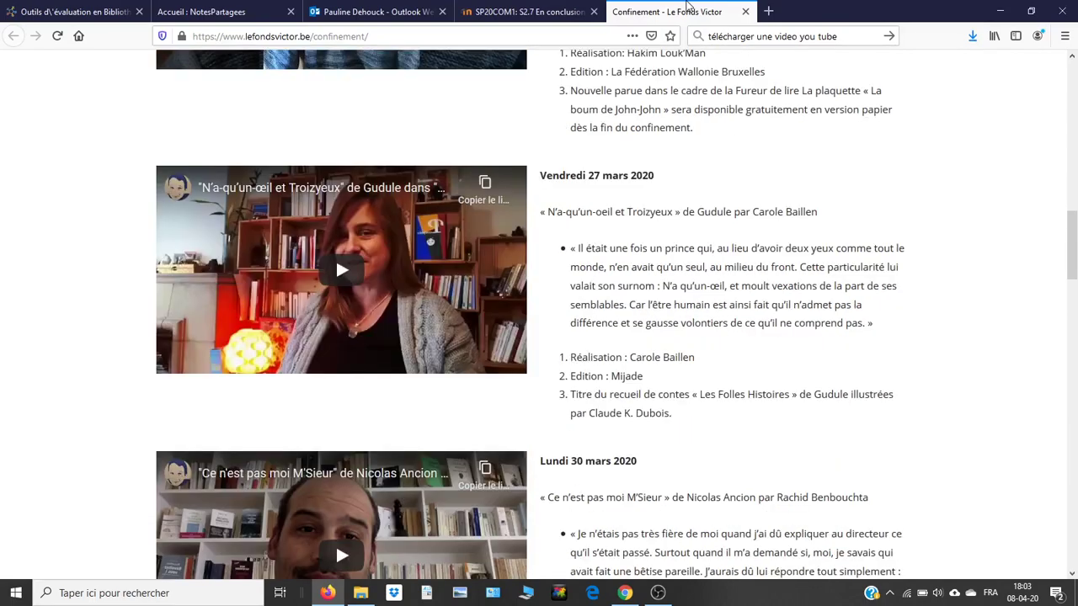
key(Page_Down)
key(Page_Down)
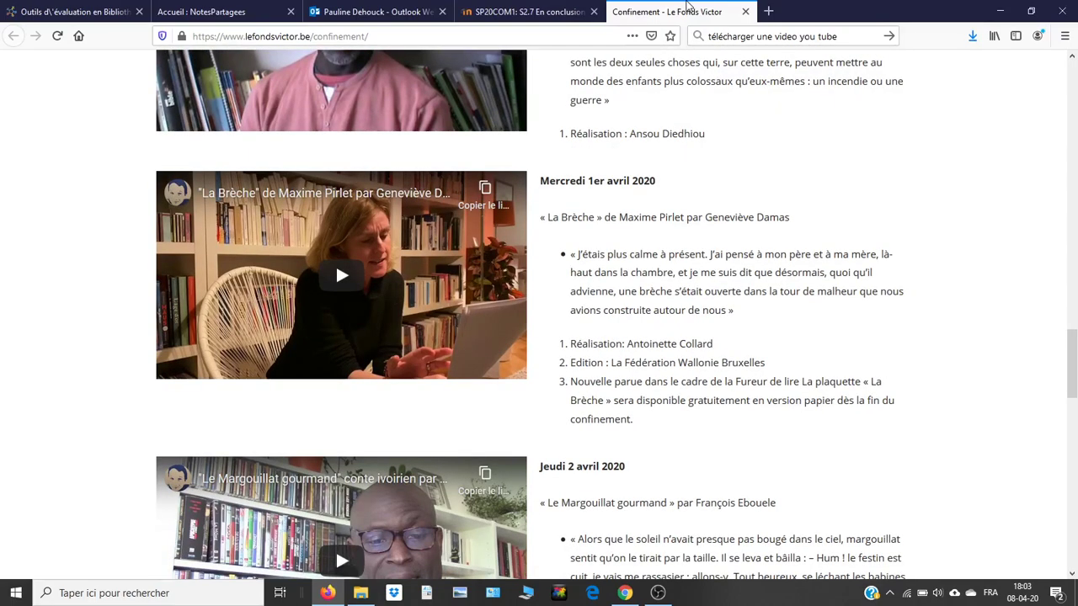
key(Up)
key(Up)
key(Up)
key(Up)
key(Up)
key(Up)
key(Up)
key(Up)
key(Up)
key(Up)
key(Up)
key(Up)
key(Up)
key(Up)
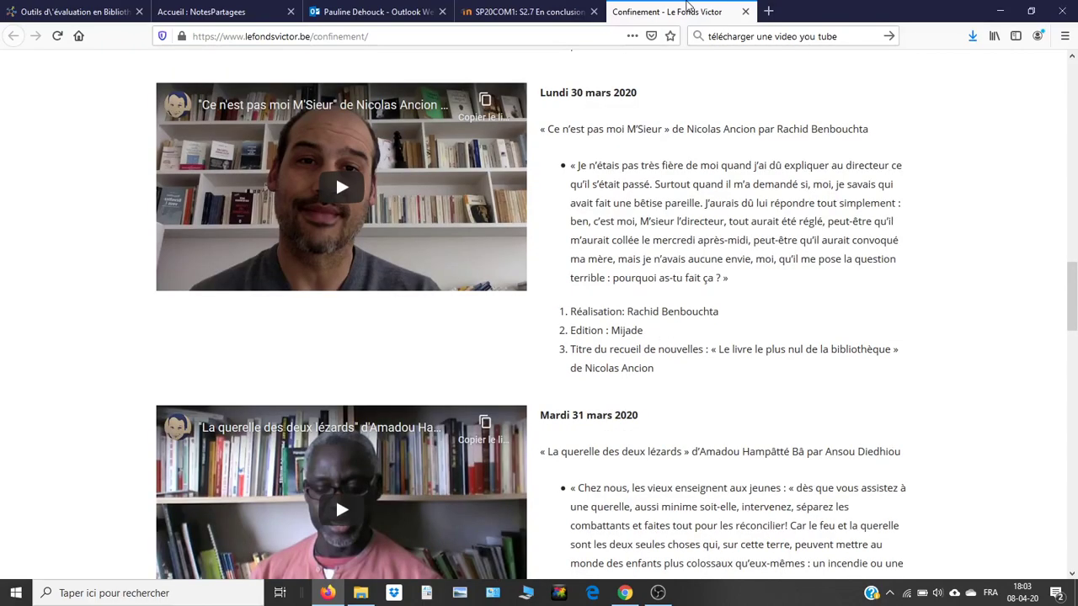
key(Home)
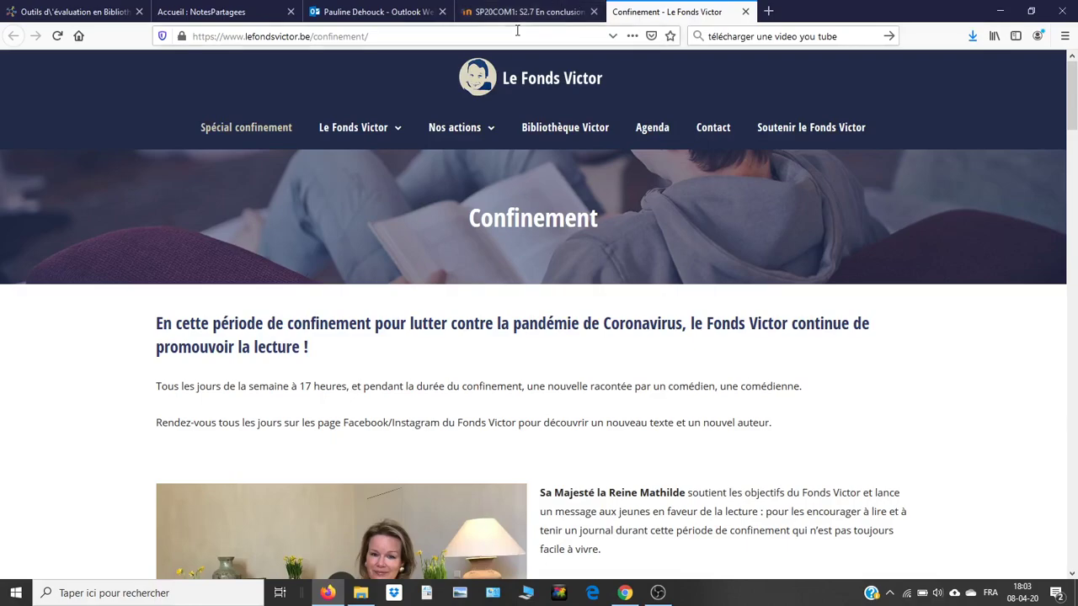
Step: Copy the web address of the Fonds Victor Confinement page
click(517, 31)
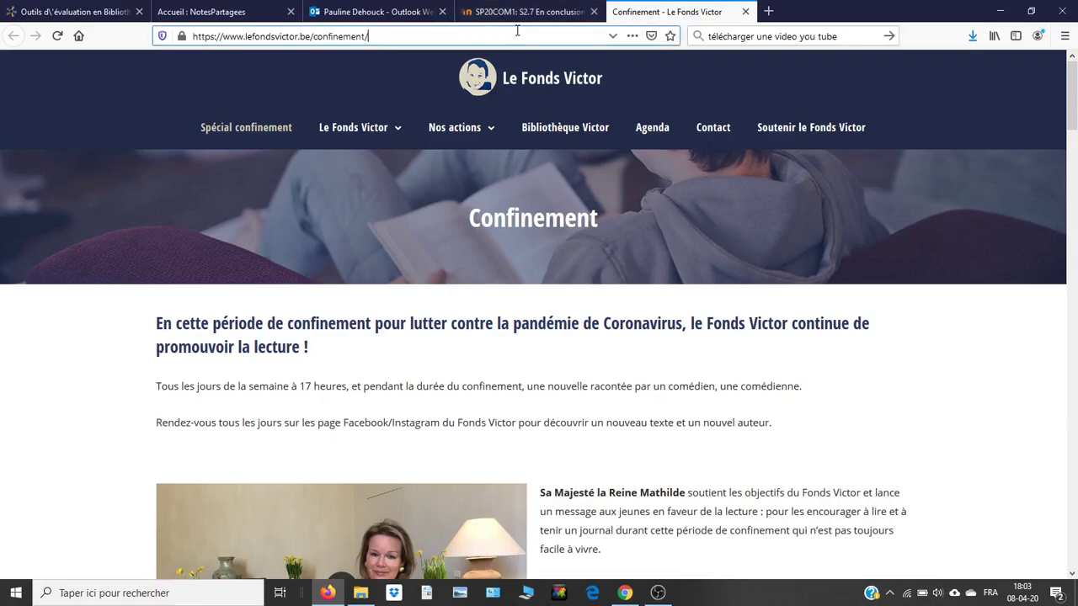
key(ctrl+a)
key(ctrl+c)
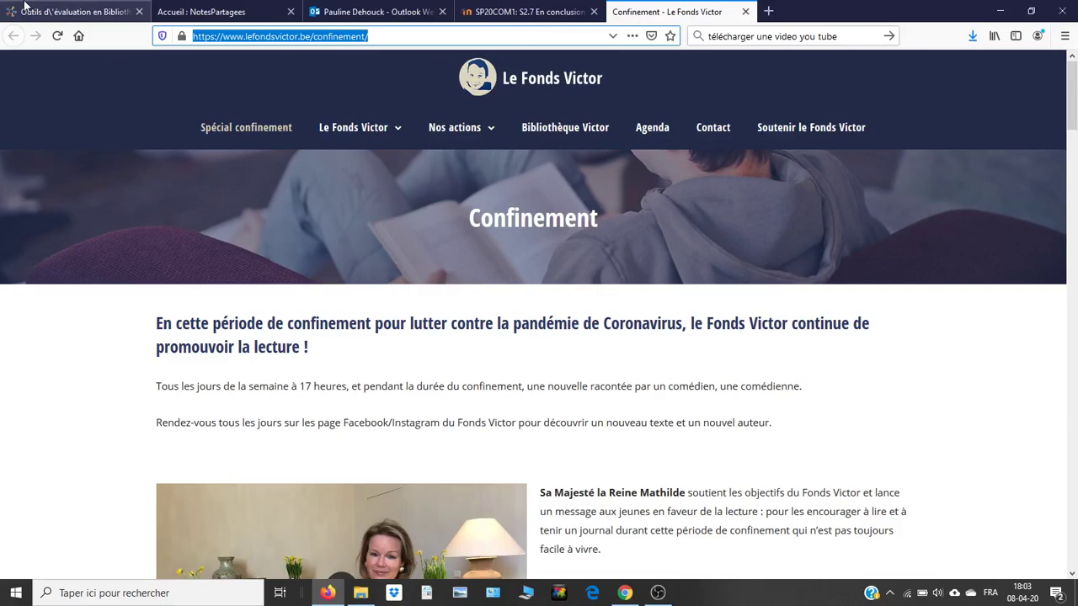
Step: In the library site's Ressources du net form, enter the title "Lectures de nouvelles (Fonds Victor) - Public ADO"
click(24, 7)
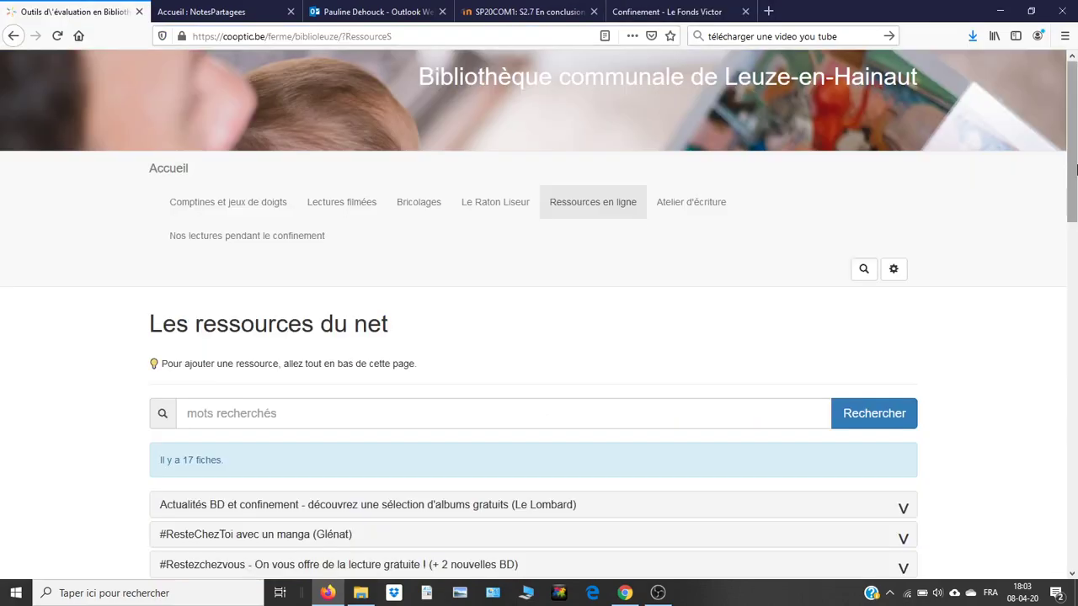
drag(1076, 170, 1076, 408)
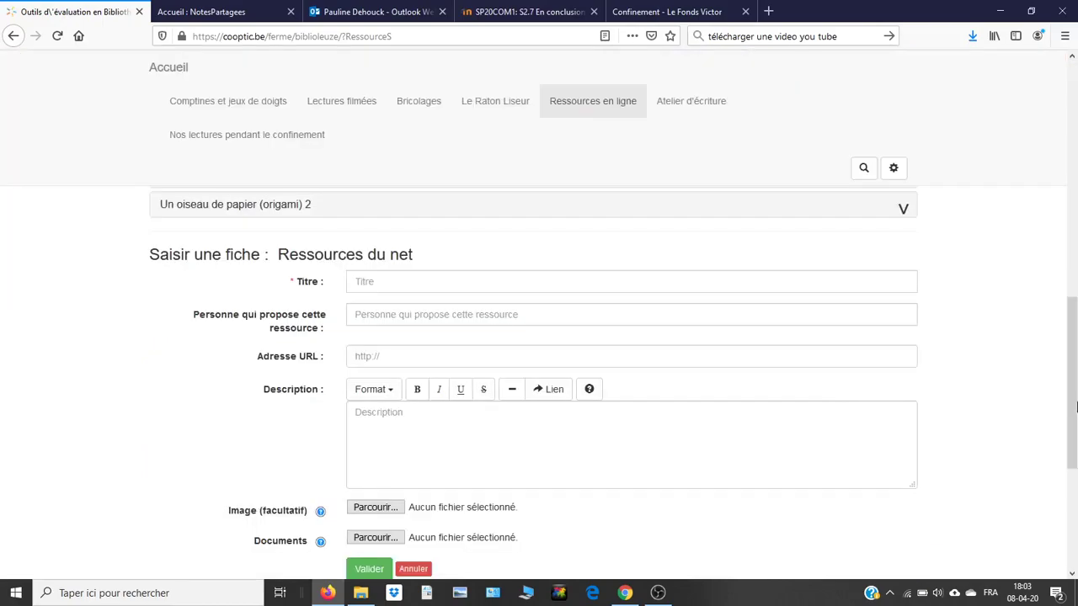
click(546, 279)
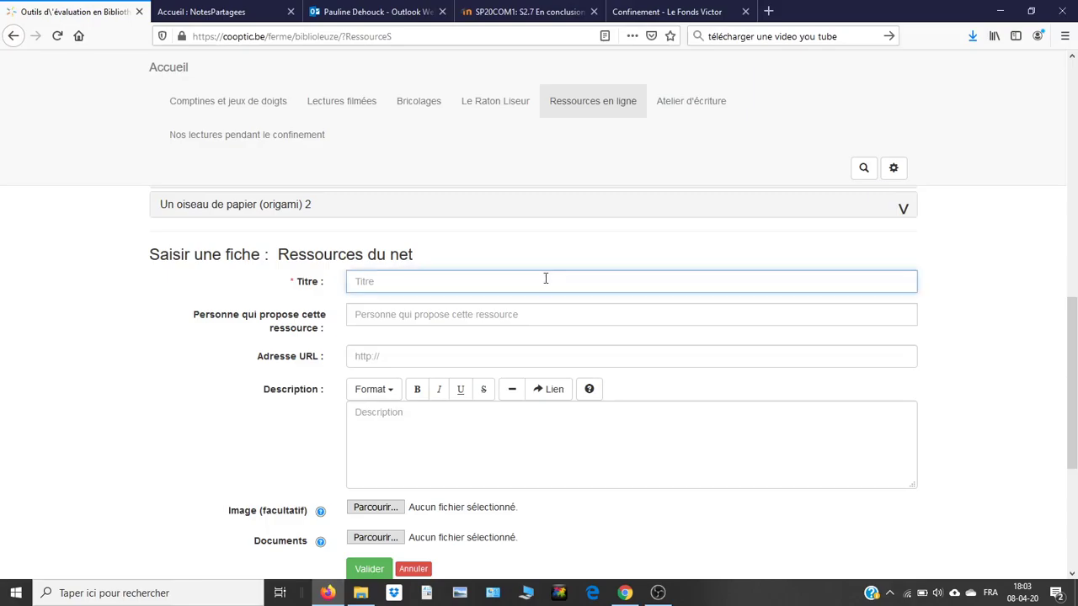
text(Lectures de nouvelles (Fonds Victo)
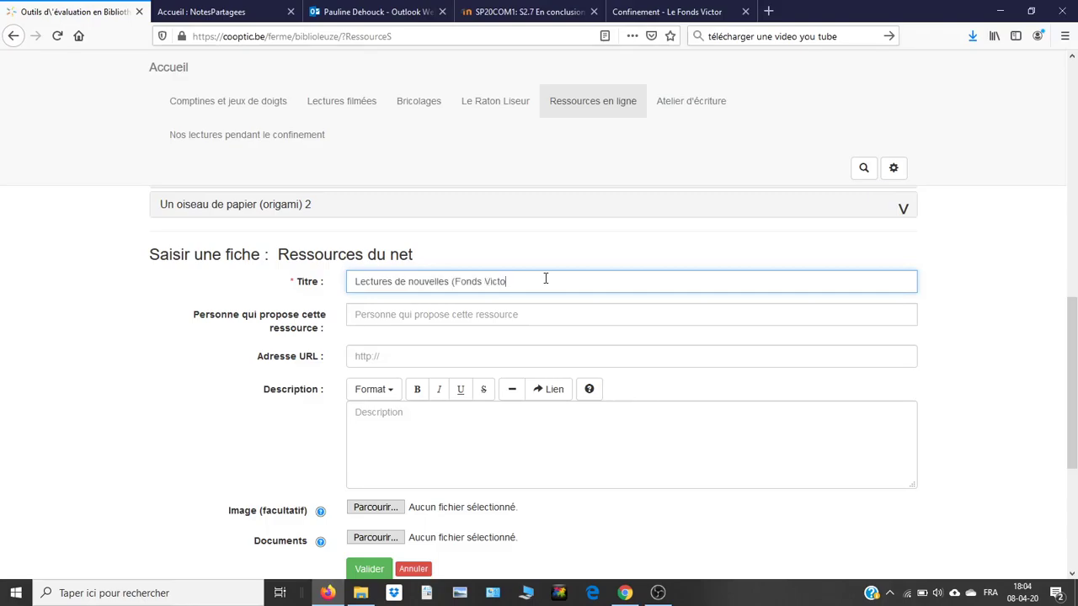
text(r) - Public ADO)
click(502, 319)
text(P)
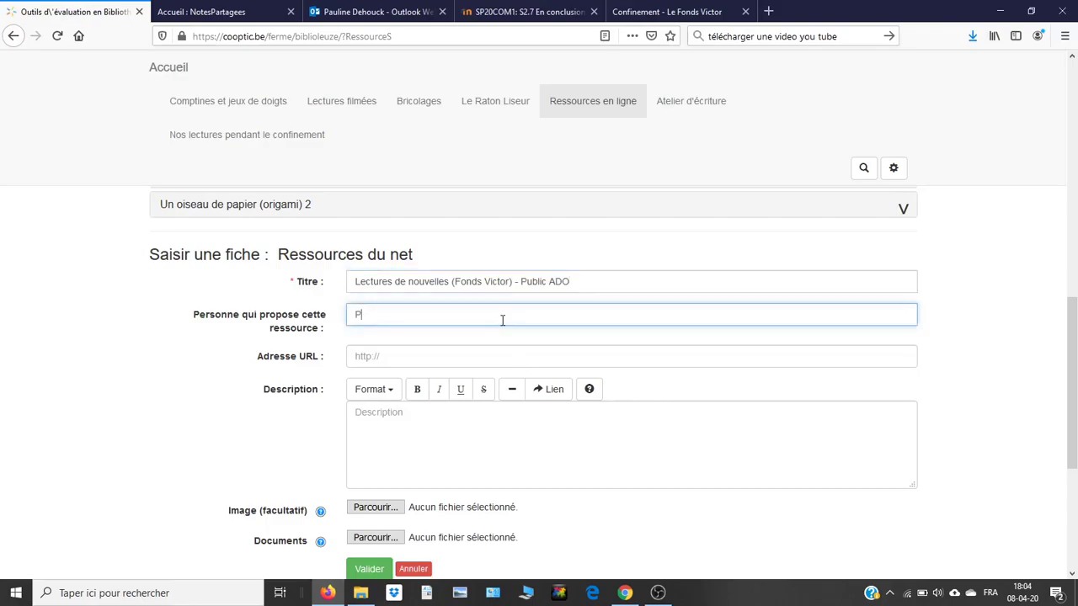
text(auline)
click(440, 352)
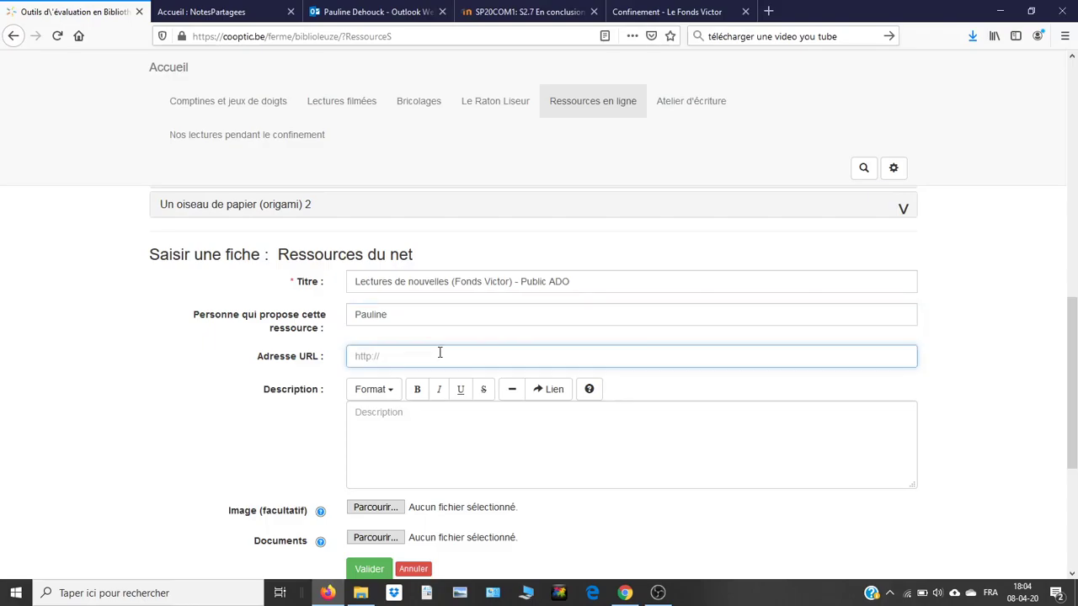
key(ctrl+v)
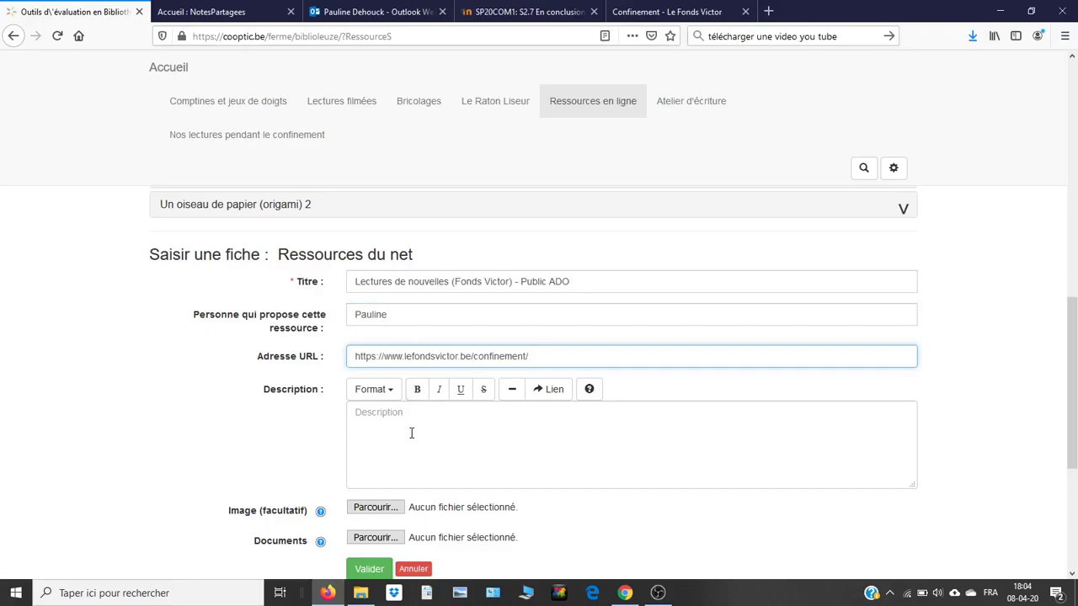
Step: Copy the Fonds Victor page's introductory heading and two paragraphs into the resource's description and check the pasted text
click(411, 433)
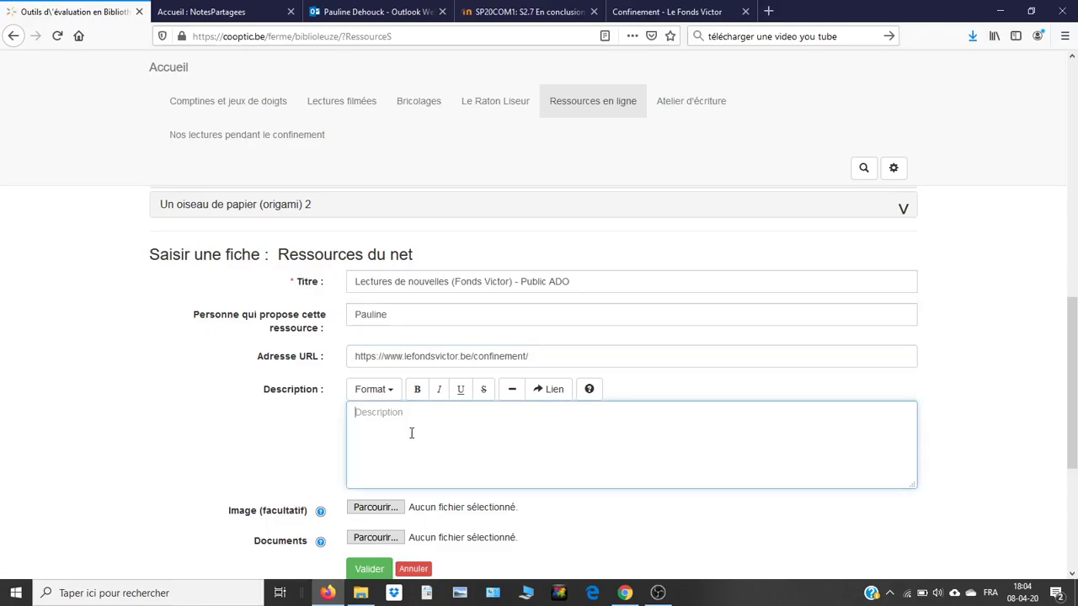
key(ctrl+shift+Tab)
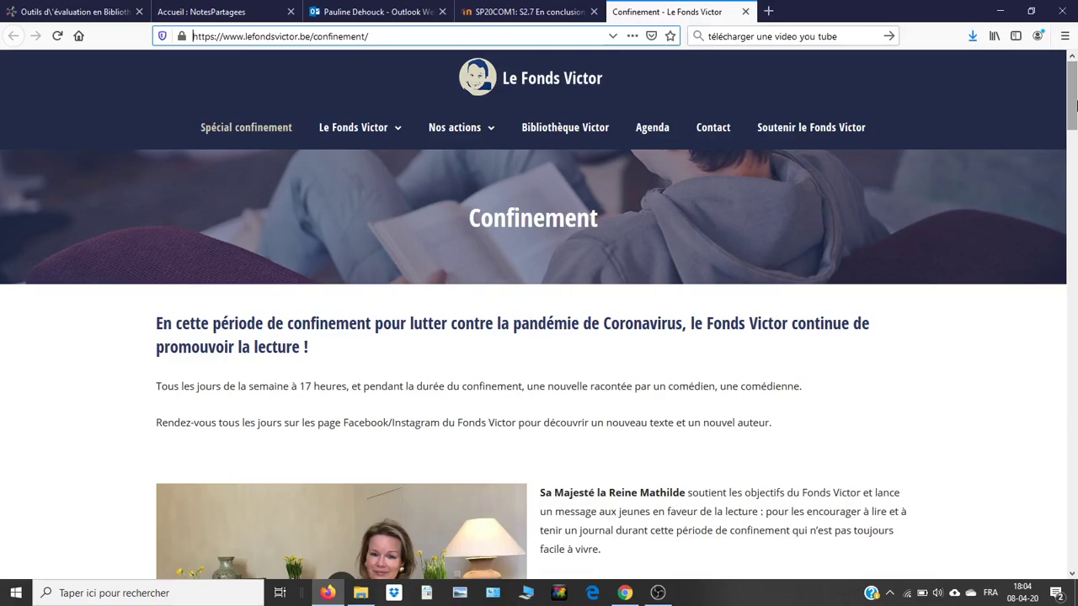
scroll(156, 236, down, 2)
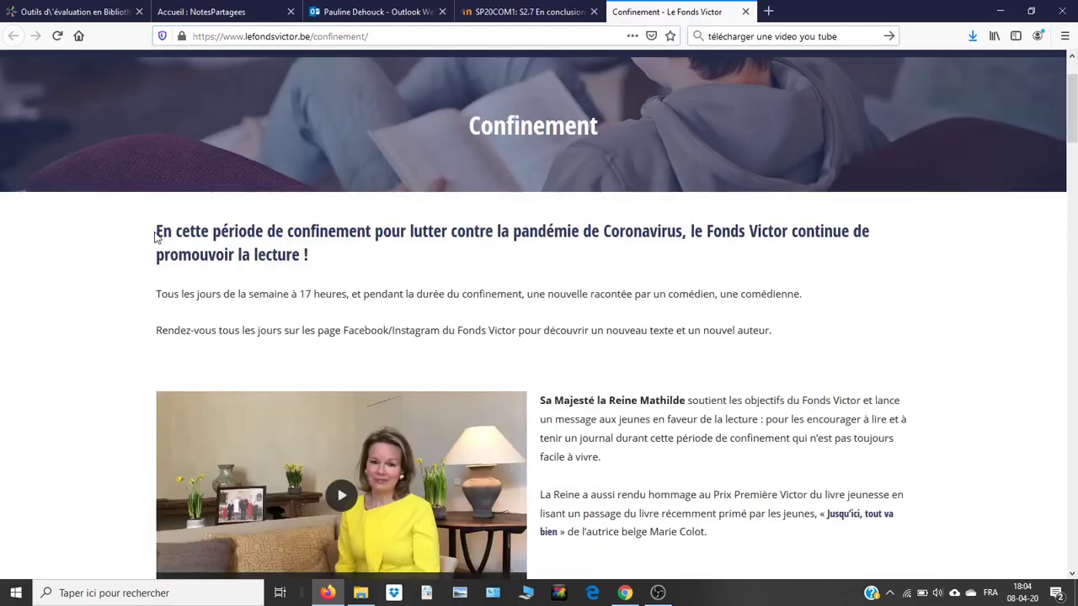
drag(156, 237, 813, 345)
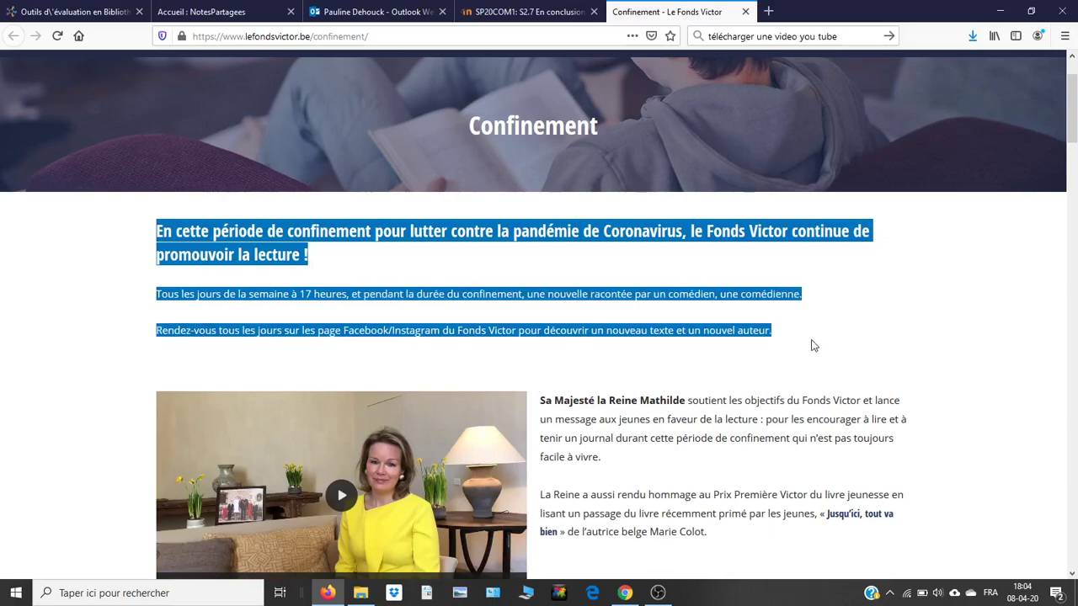
key(ctrl+Tab)
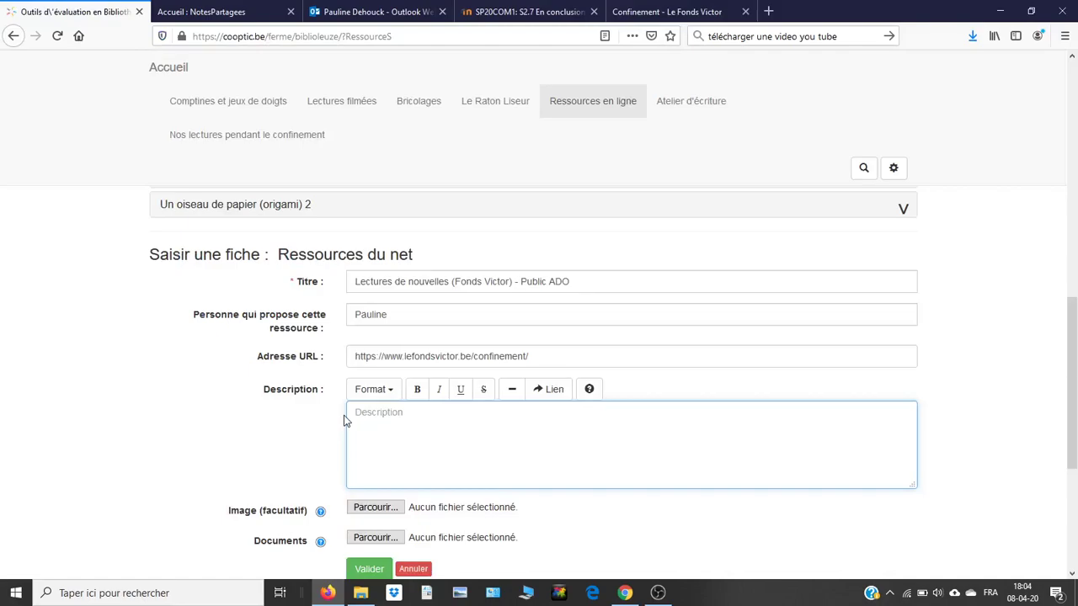
key(ctrl+v)
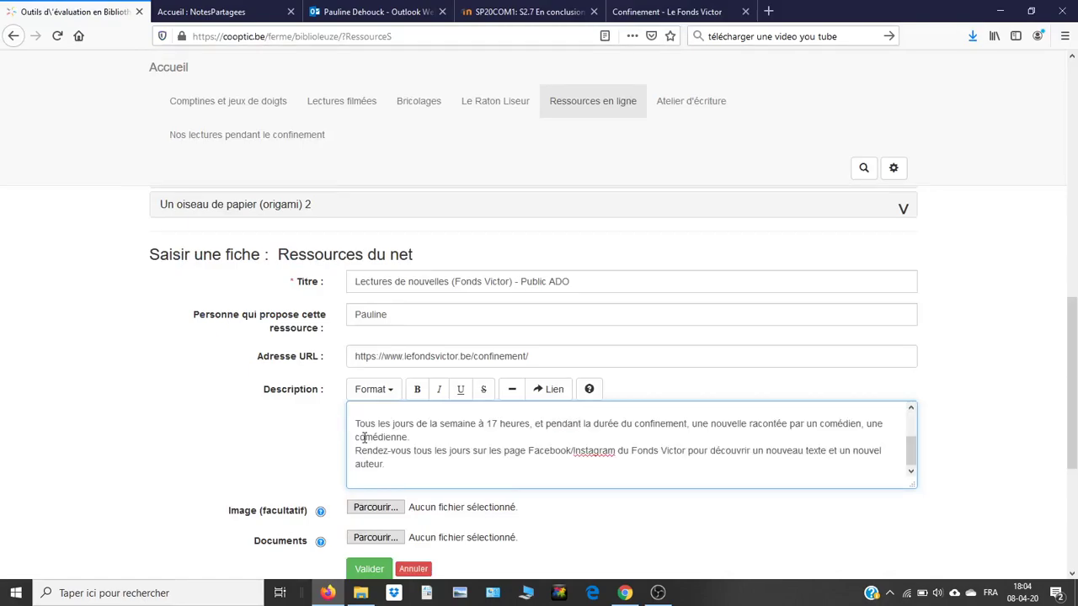
click(364, 412)
text(lecture !)
scroll(412, 407, up, 2)
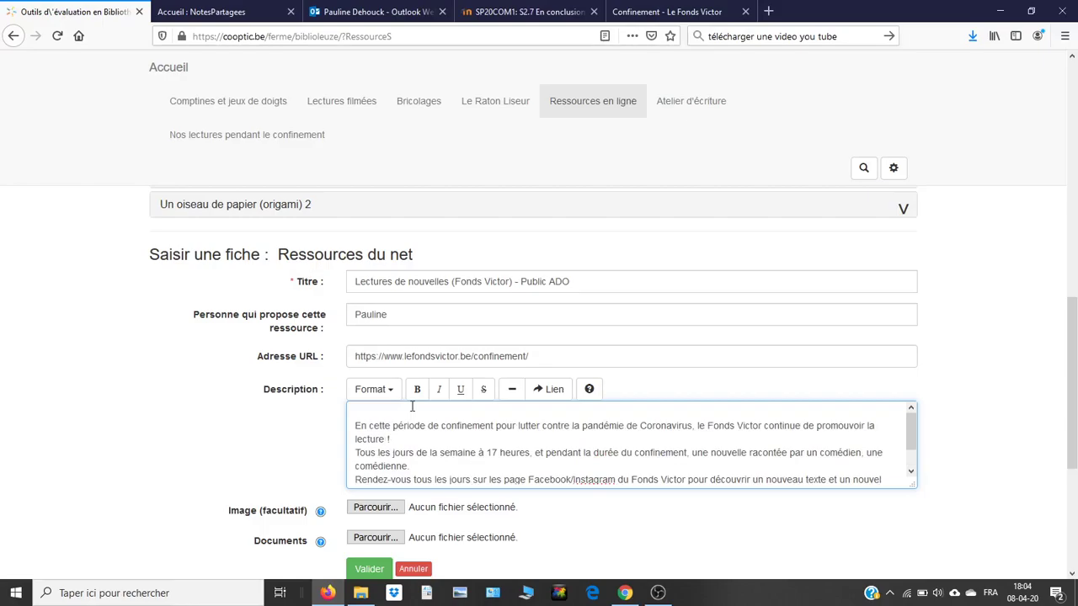
scroll(412, 407, down, 2)
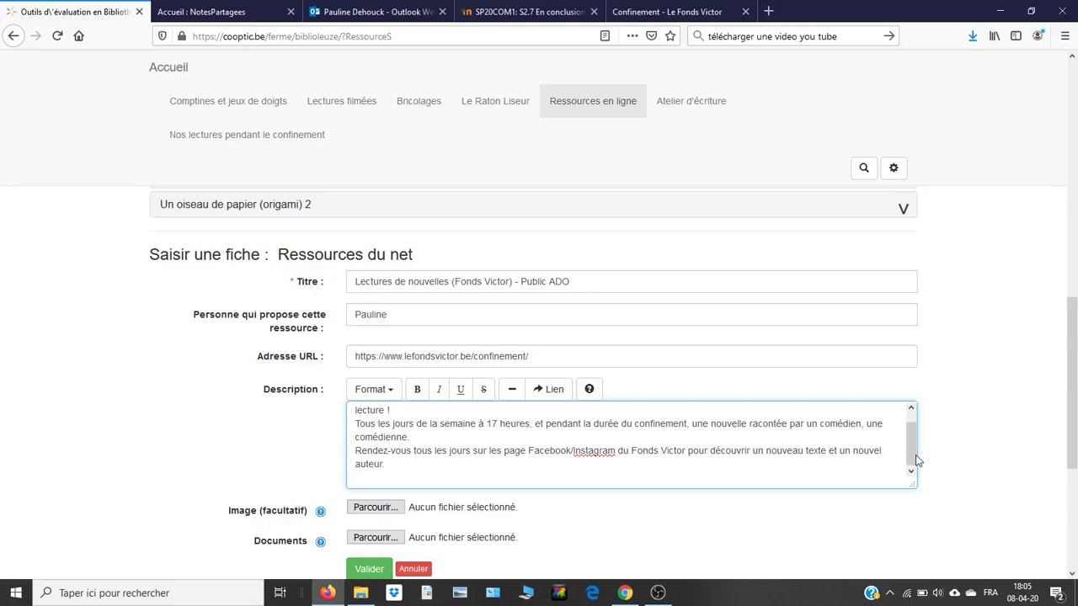
scroll(1073, 412, down, 3)
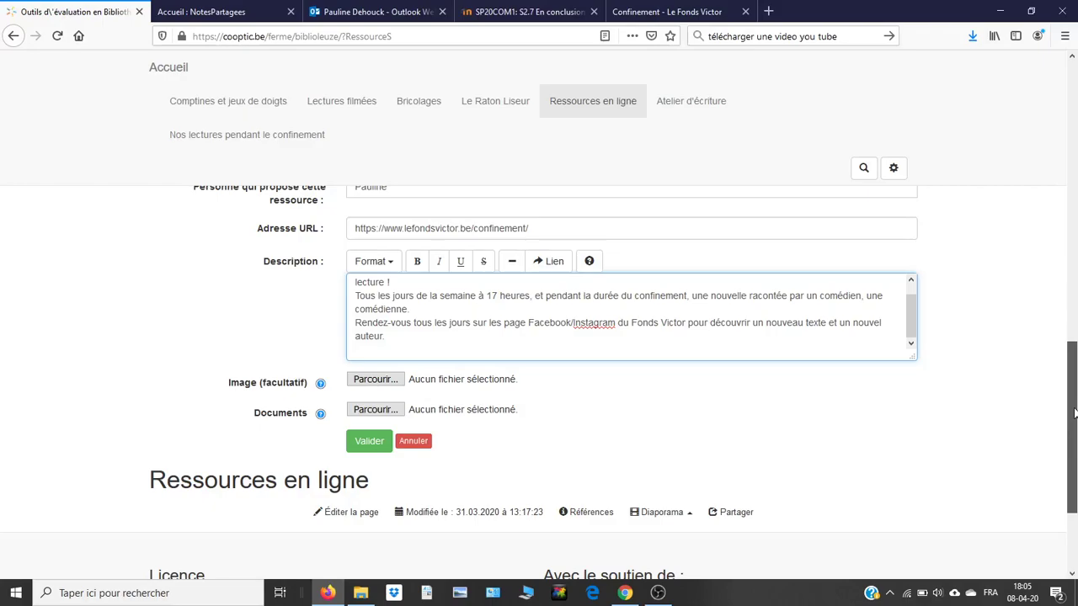
Step: Save the Fonds Victor logo from the Confinement page's header as an image file
key(ctrl+shift+Tab)
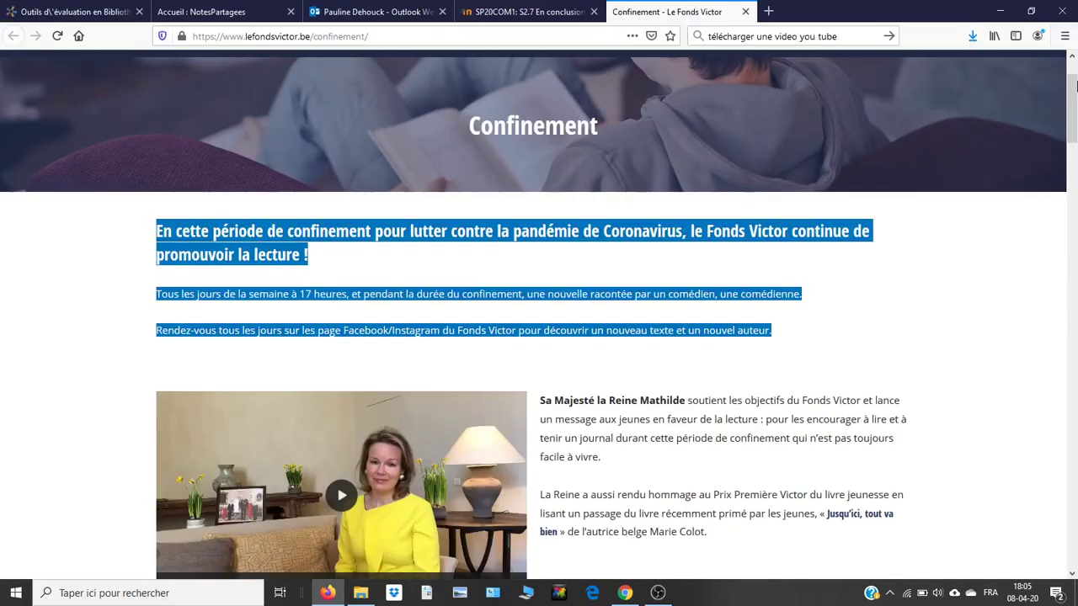
scroll(495, 84, up, 2)
right_click(495, 77)
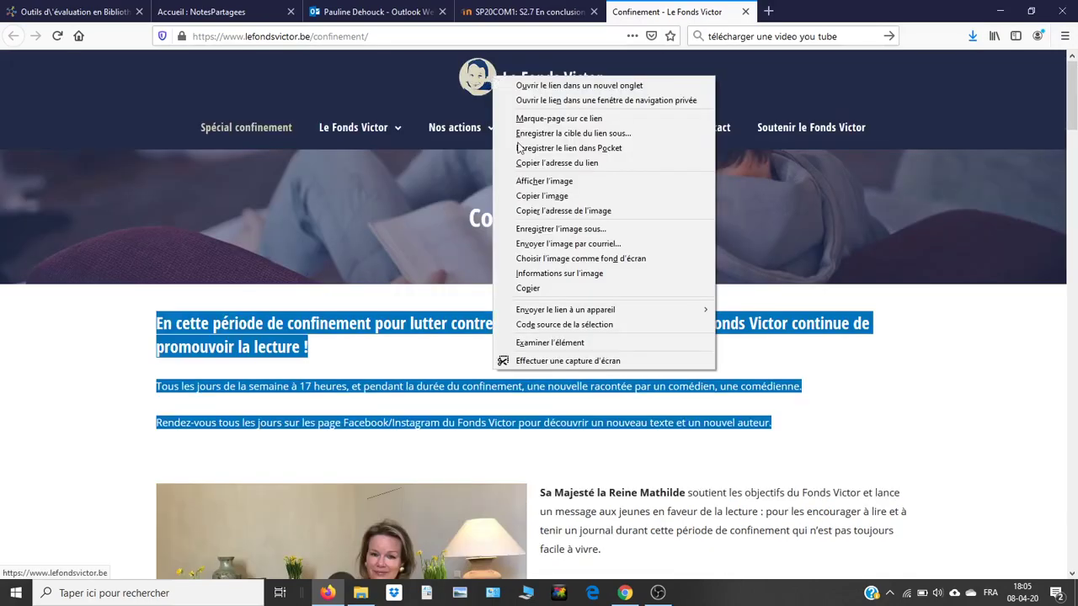
click(545, 229)
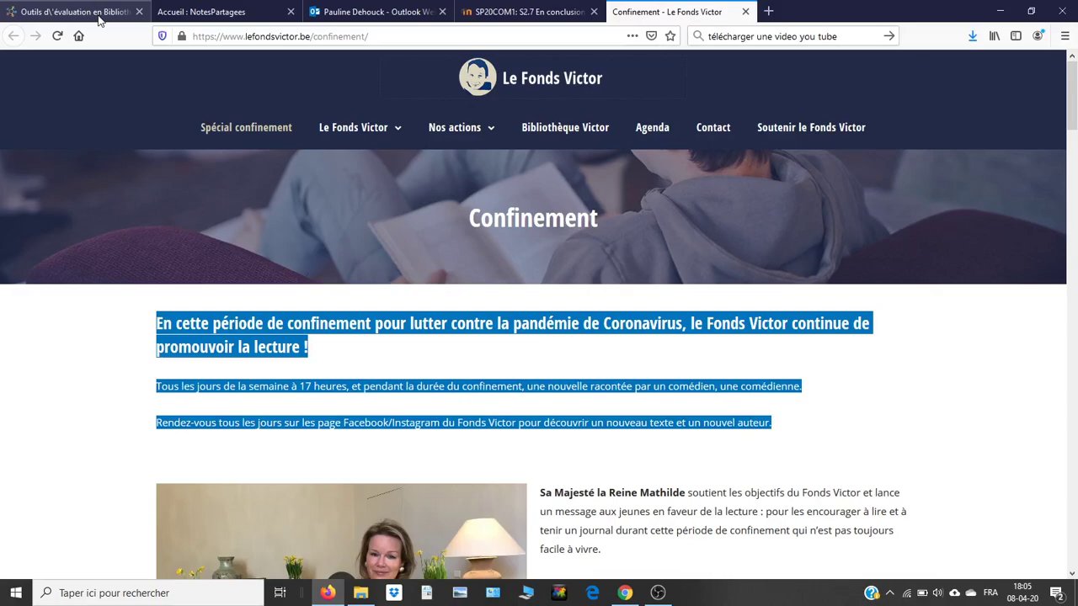
Step: Attach LOGO_FondsVictor_Horizontal_Blanc.png as the resource's image in the library form and submit the entry
click(99, 14)
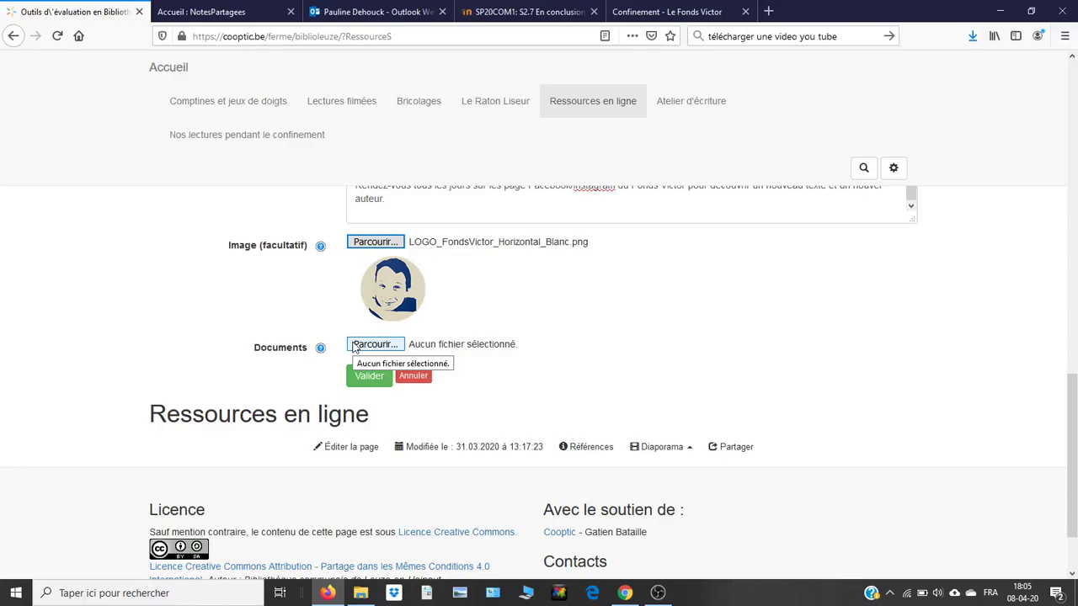
click(366, 378)
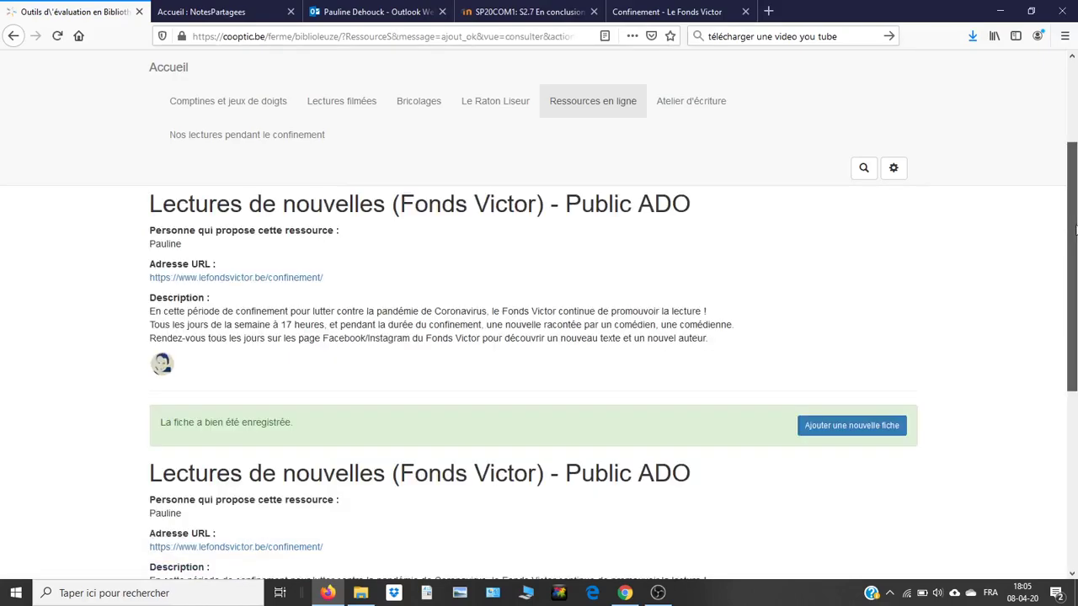
Step: Review the saved Fonds Victor entry and look for it in the full Ressources en ligne list
drag(1075, 229, 1074, 202)
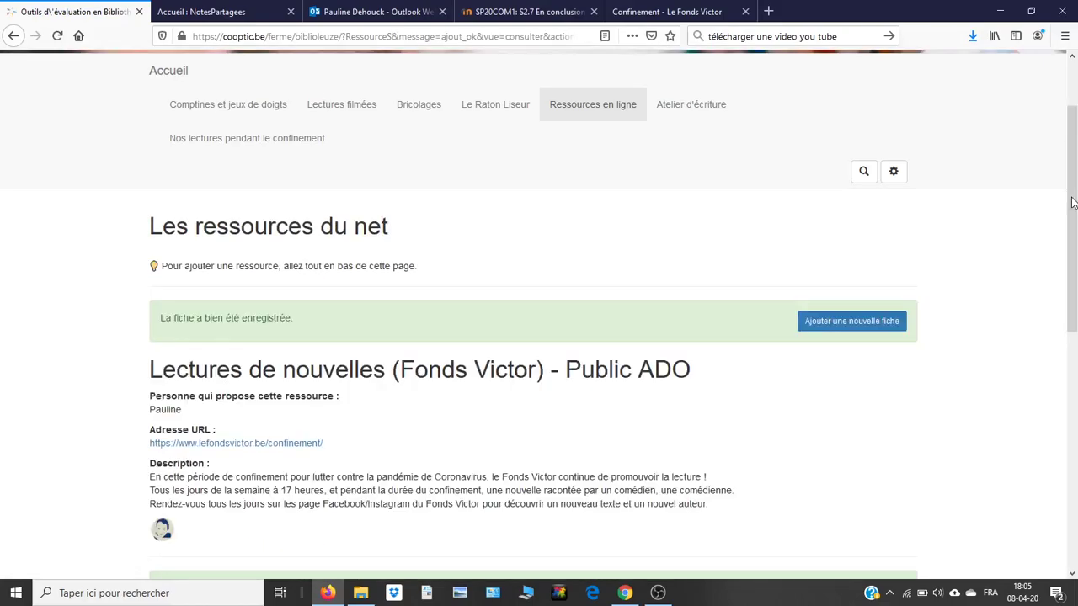
click(588, 112)
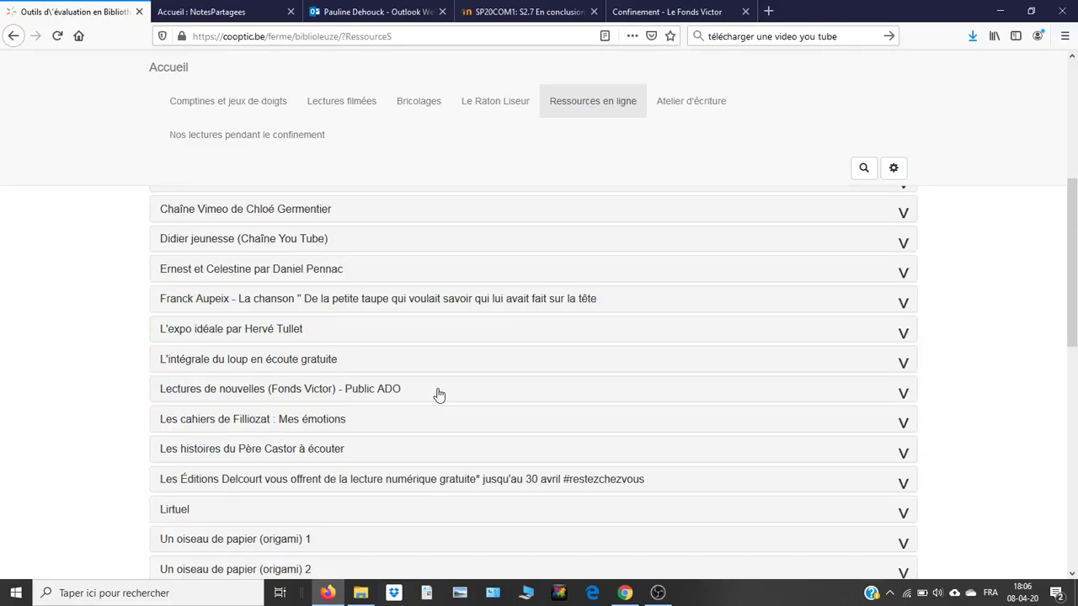
Step: Return to the library site's Accueil page and examine the six latest shared resources for the Fonds Victor entry
double_click(173, 169)
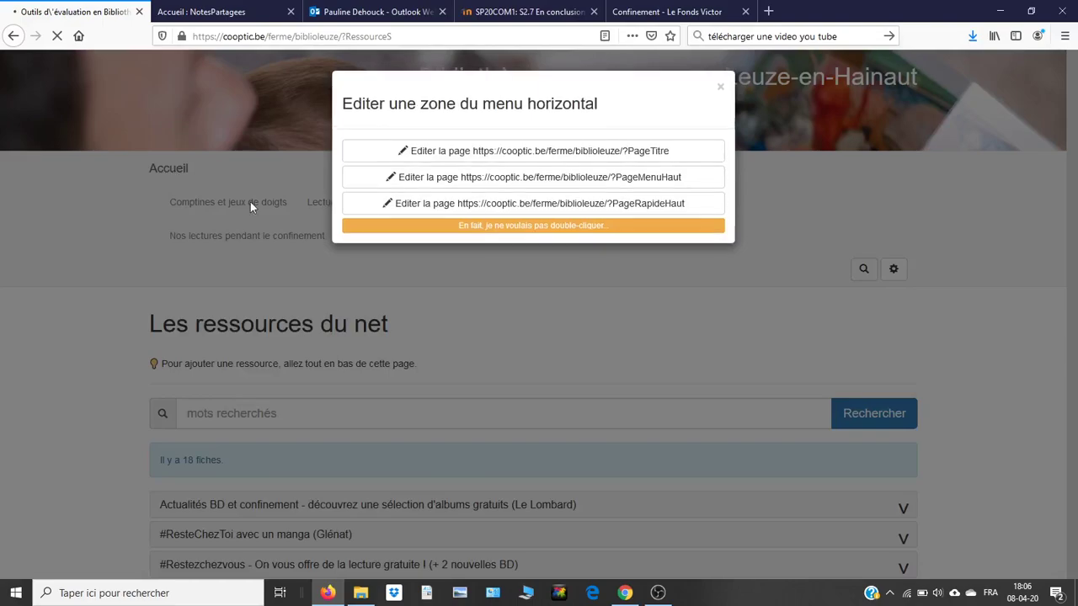
key(Escape)
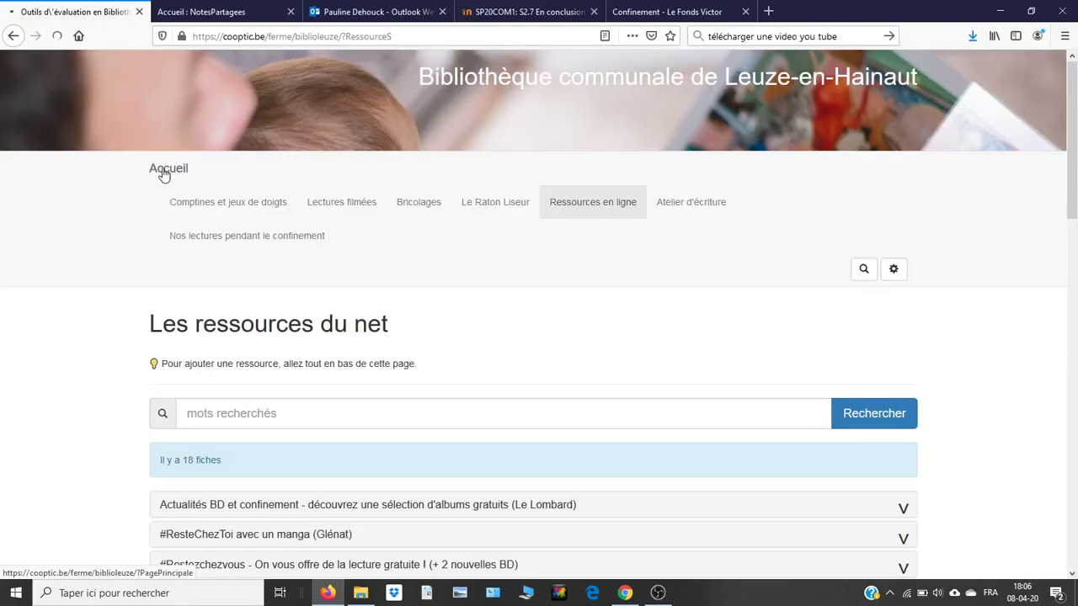
click(165, 175)
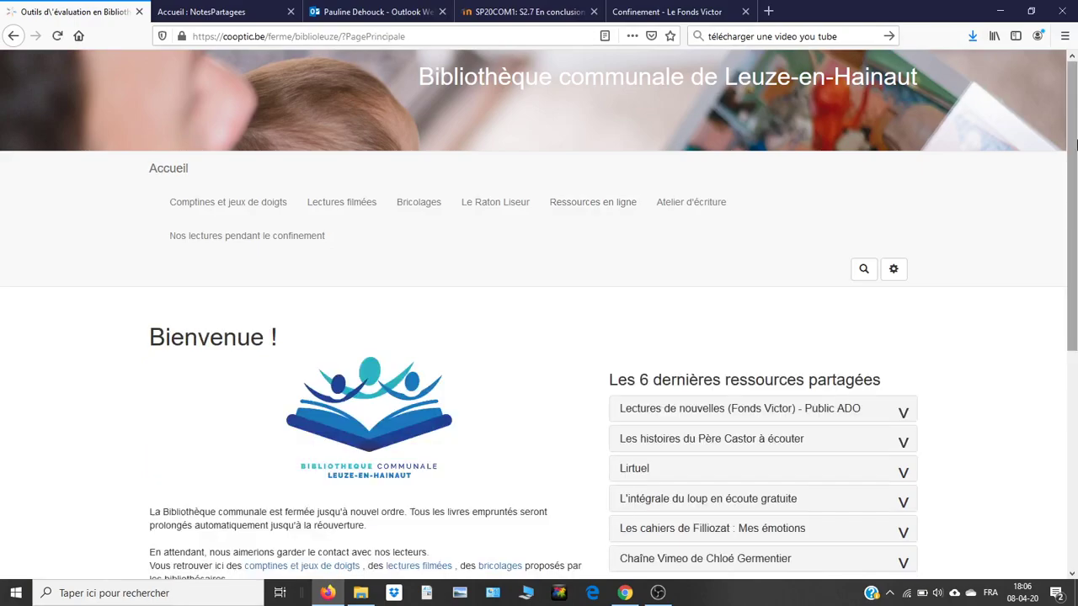
drag(1075, 145, 1075, 206)
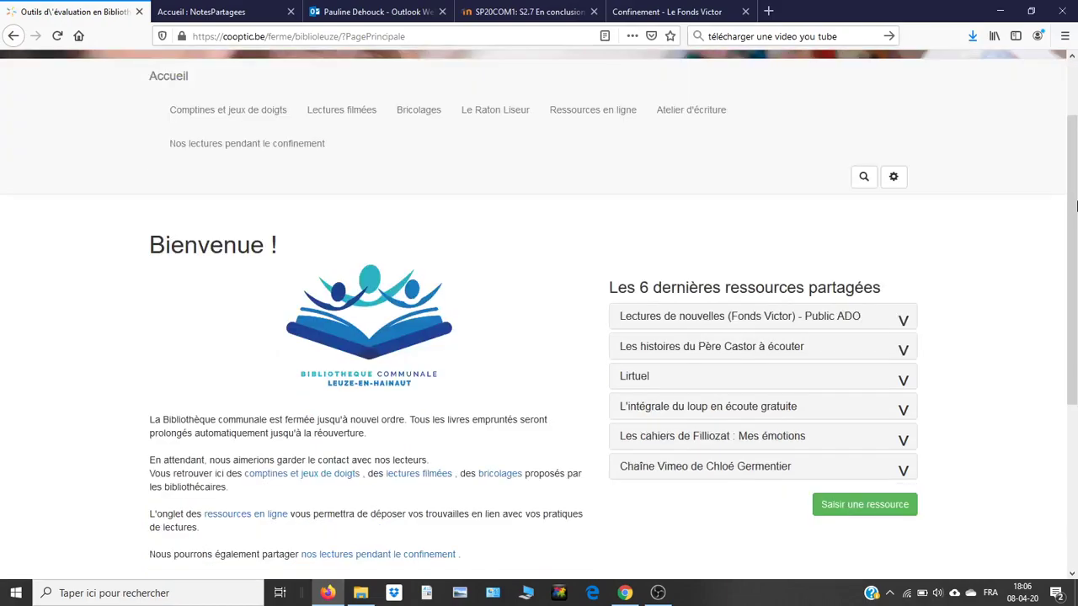